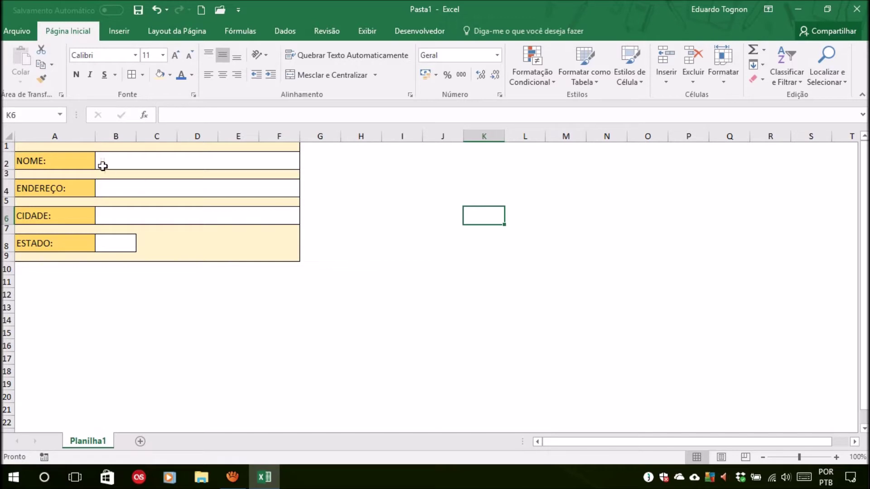
# Check the form's NOME, ENDEREÇO and ESTADO entry fields, twice over.
pyautogui.click(126, 166)
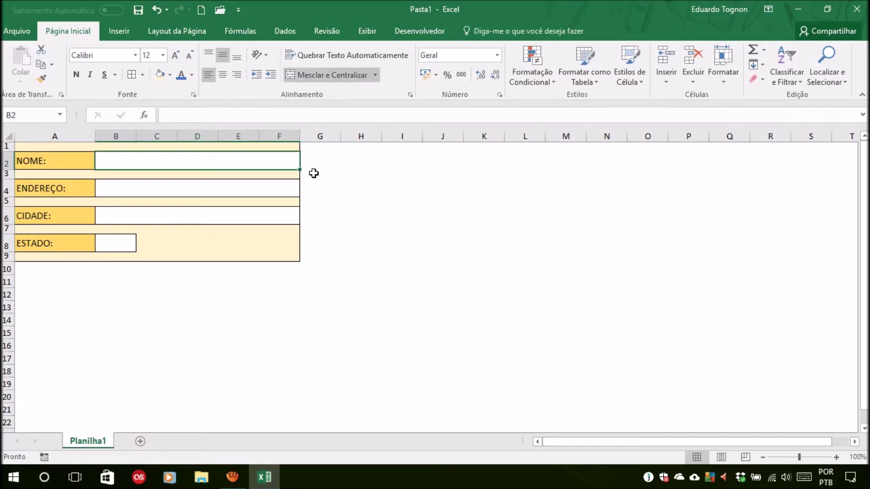
pyautogui.click(126, 195)
pyautogui.click(112, 236)
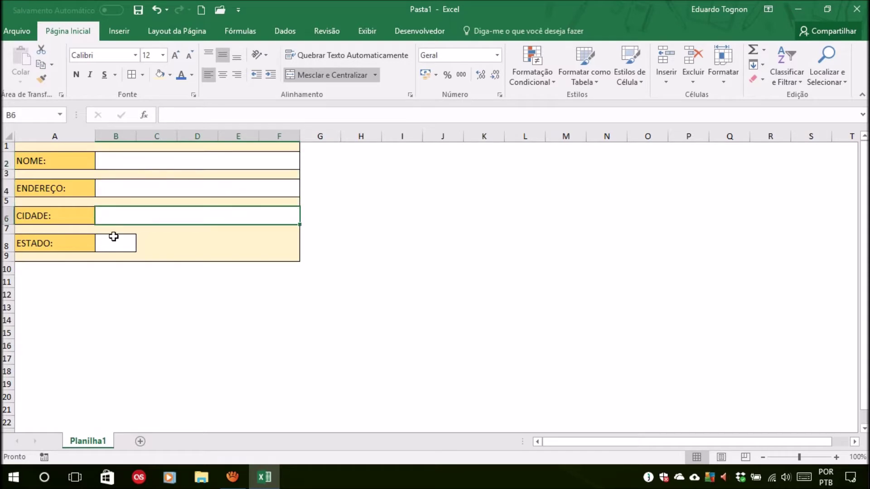
pyautogui.click(435, 245)
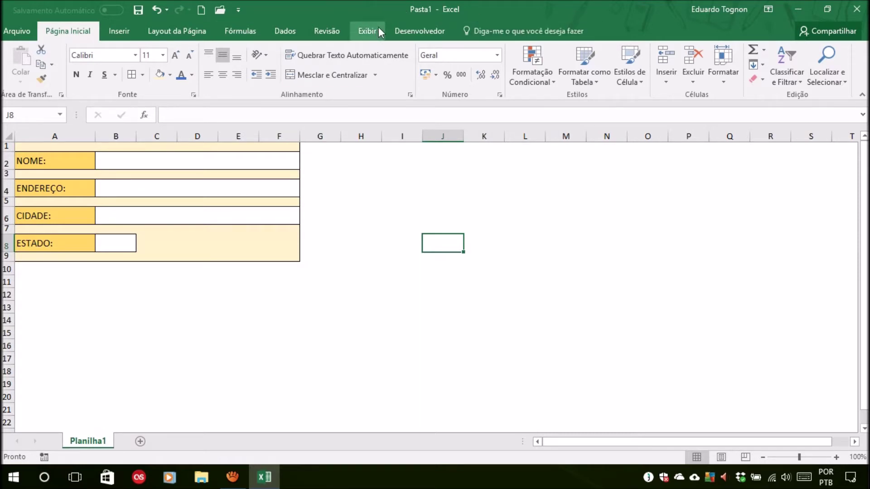
pyautogui.click(144, 160)
pyautogui.click(134, 186)
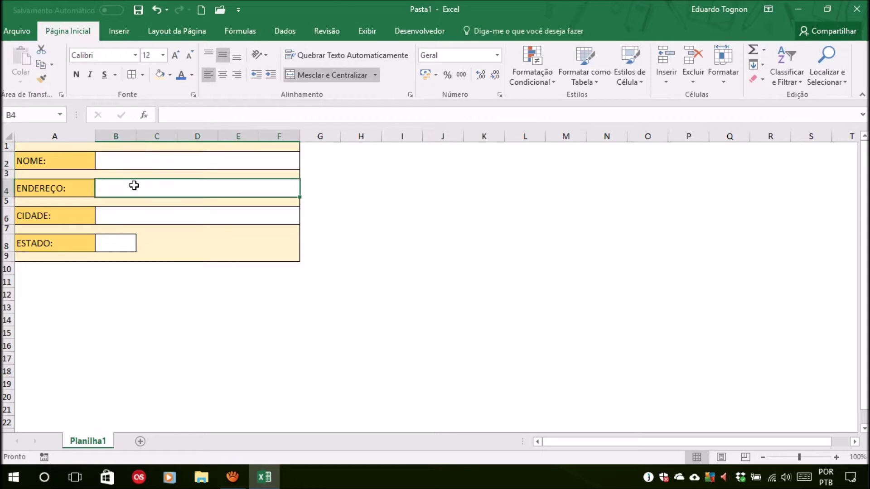
pyautogui.click(109, 247)
pyautogui.click(474, 257)
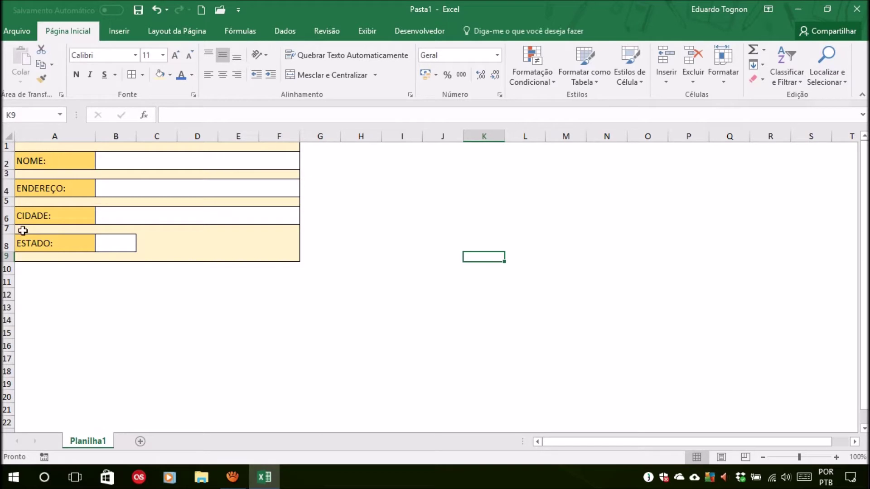
# Open the Salvar como dialog for Pasta1 and expand its file-type list.
pyautogui.click(25, 31)
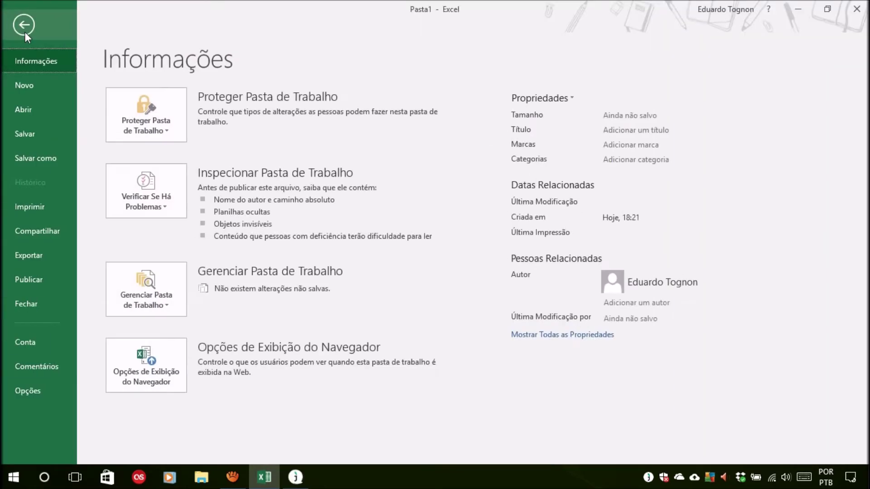
pyautogui.click(37, 159)
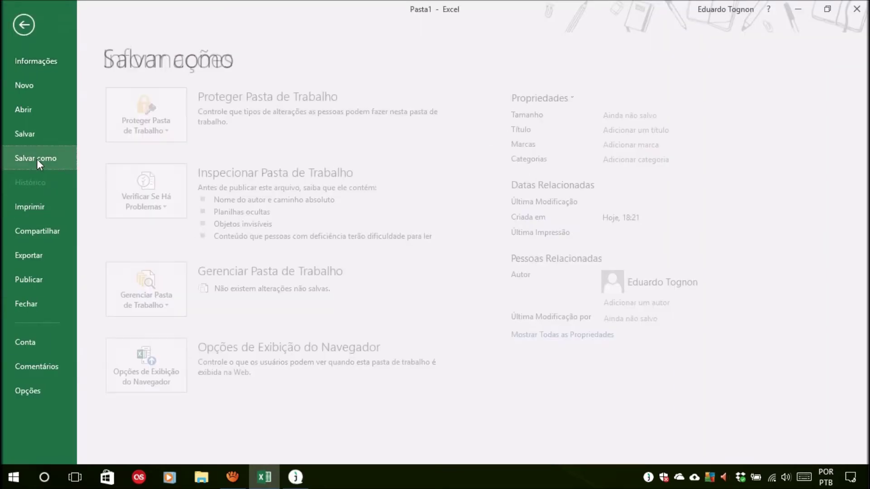
pyautogui.click(162, 245)
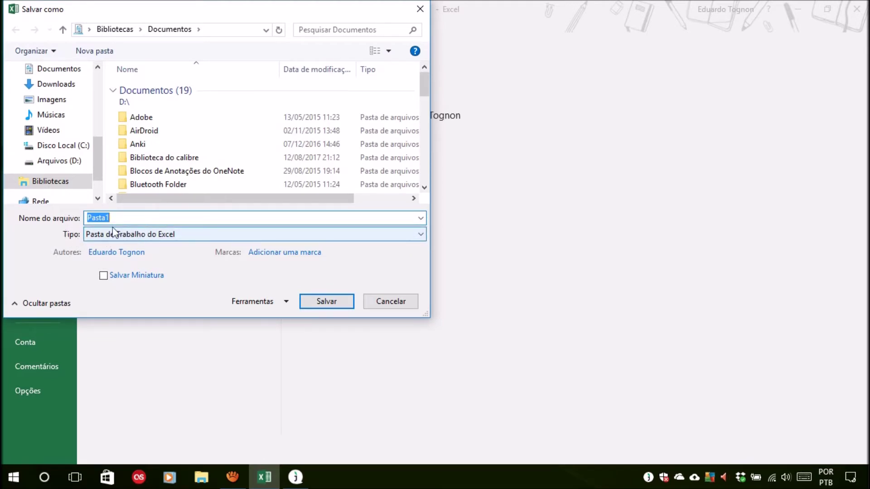
pyautogui.click(114, 232)
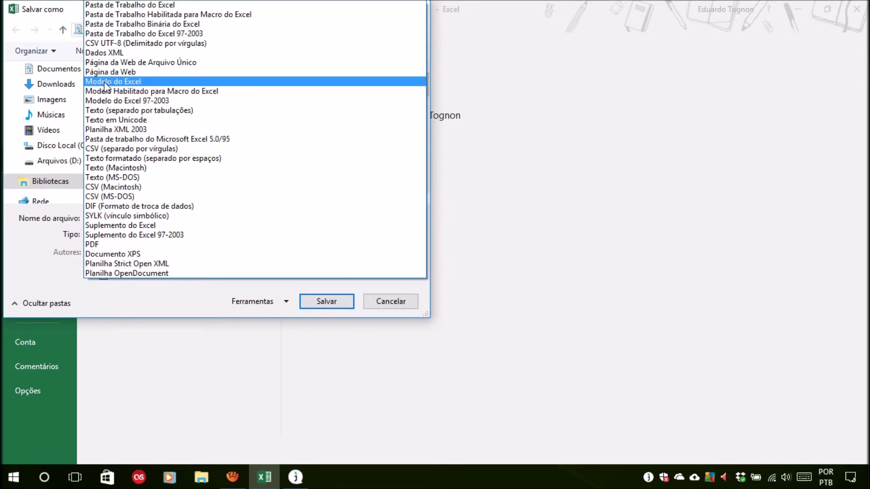
# Choose Modelo do Excel (template) as the file type.
pyautogui.click(103, 82)
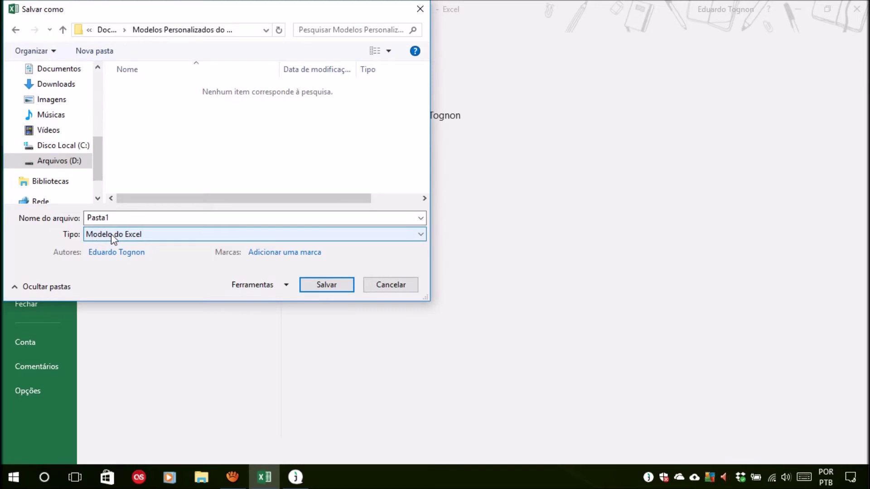
# Save the template as 'Modelo de Cadastro' in Área de Trabalho, then close Excel.
pyautogui.scroll(3, 94, 84)
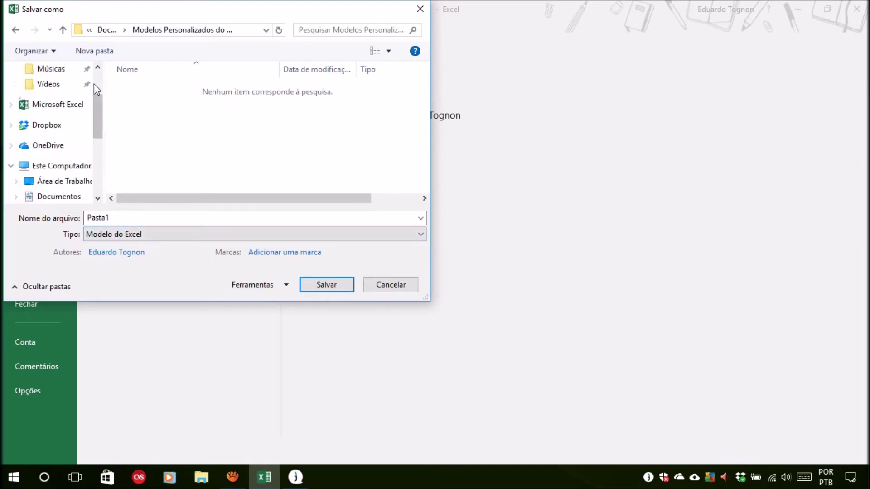
pyautogui.scroll(3, 95, 81)
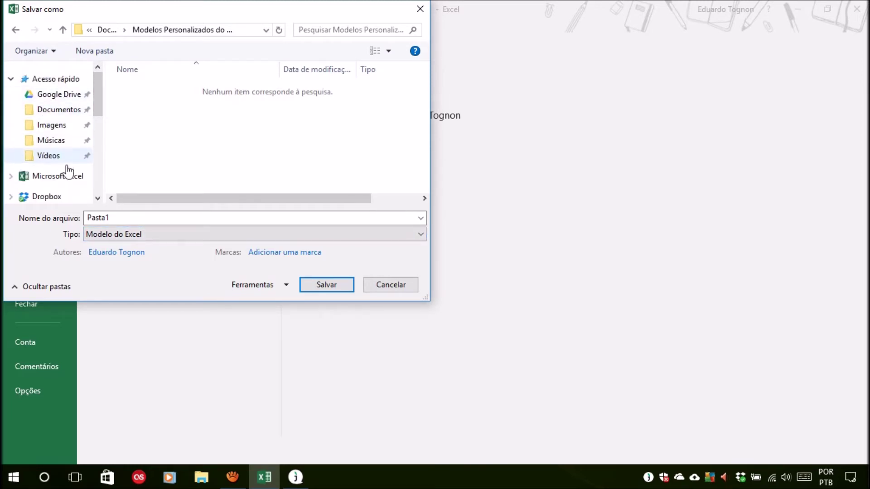
pyautogui.scroll(-5, 93, 156)
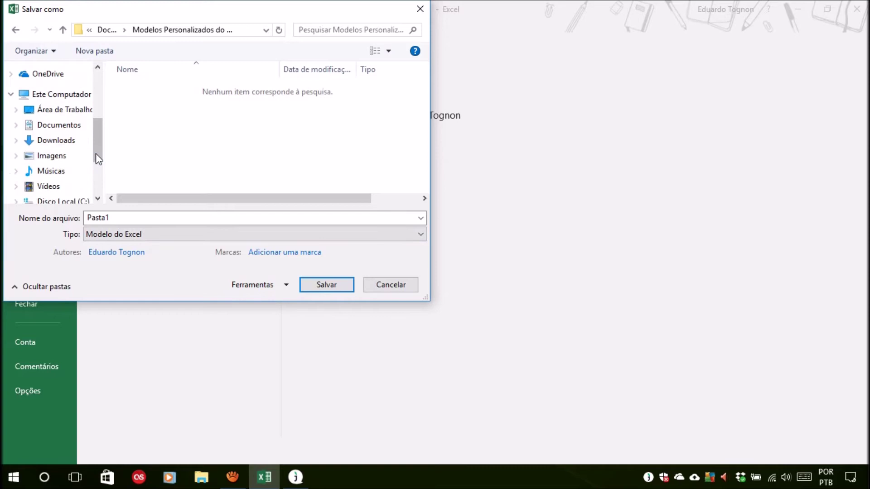
pyautogui.click(57, 113)
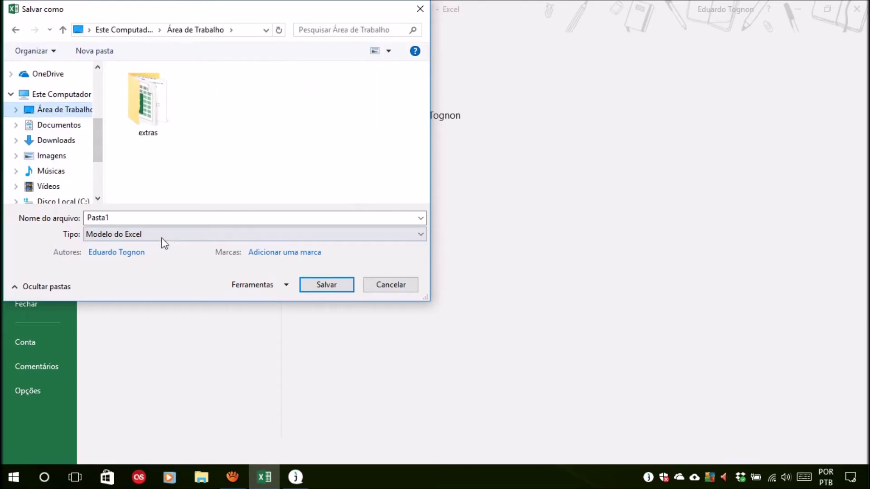
pyautogui.doubleClick(128, 218)
pyautogui.write('Modelo de Cadastro')
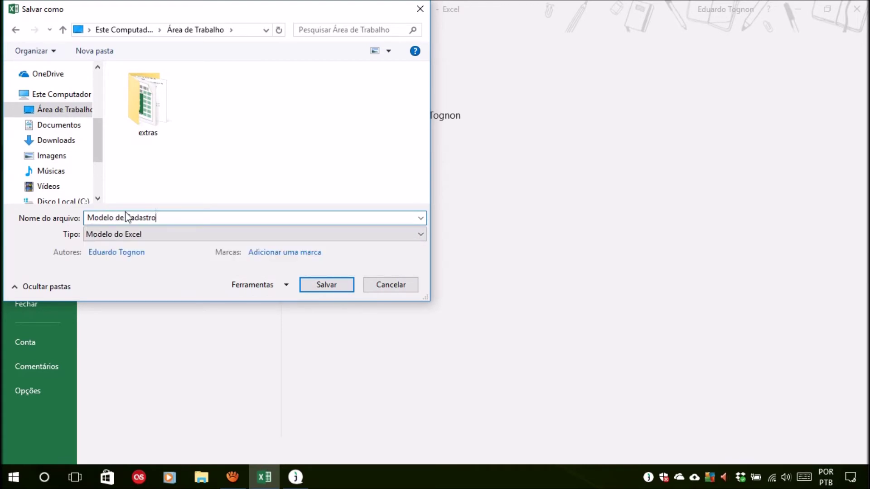
pyautogui.press('Return')
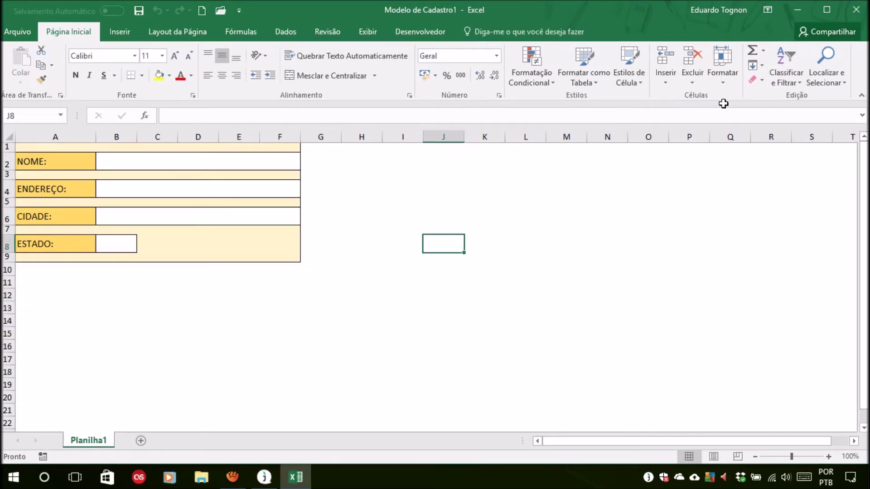
pyautogui.click(856, 9)
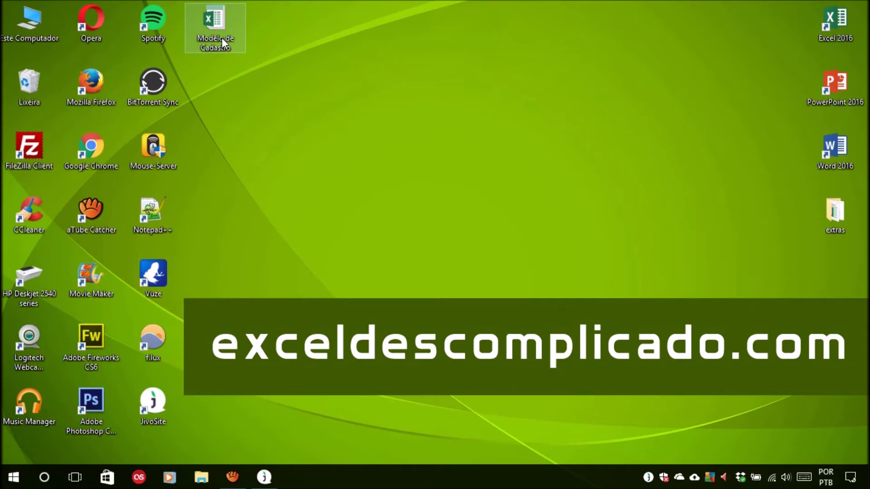
# Create a form copy from the desktop Modelo de Cadastro template and close the extra Modelo de Cadastro2.
pyautogui.doubleClick(222, 37)
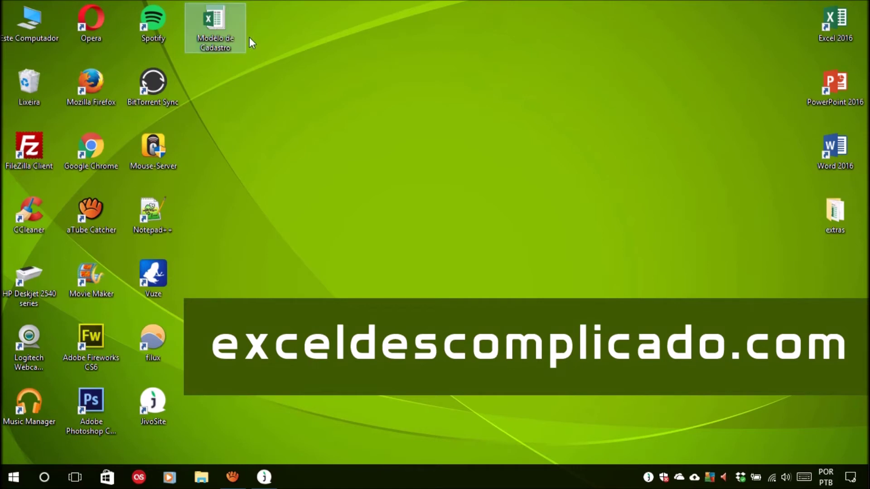
pyautogui.doubleClick(220, 40)
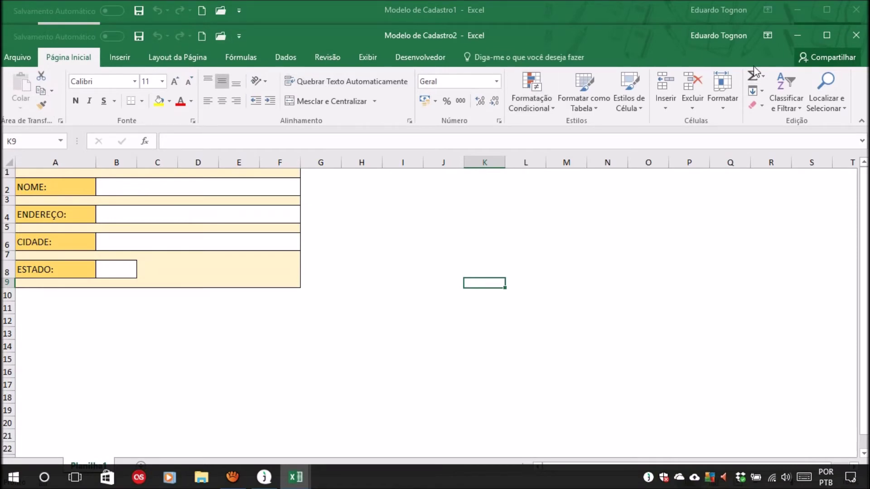
pyautogui.moveTo(595, 53); pyautogui.dragTo(521, 272)
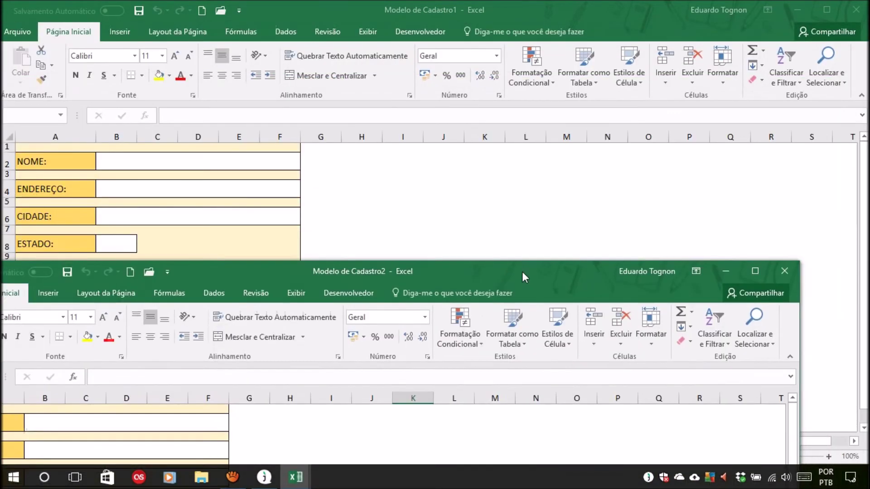
pyautogui.moveTo(433, 279)
pyautogui.mouseDown()
pyautogui.moveTo(551, 105)
pyautogui.moveTo(422, 140)
pyautogui.mouseUp()
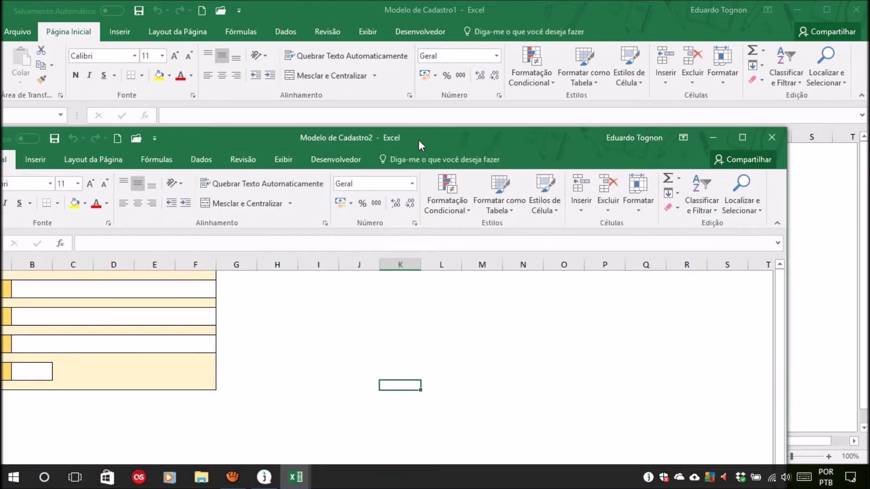
pyautogui.click(772, 137)
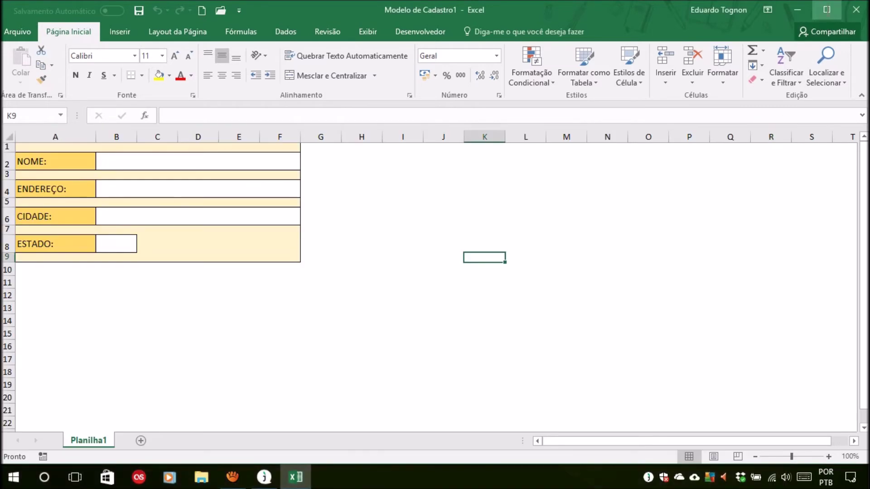
pyautogui.click(344, 189)
# Enter the person's name, a street address and São Paulo in NOME, ENDEREÇO and CIDADE.
pyautogui.click(229, 186)
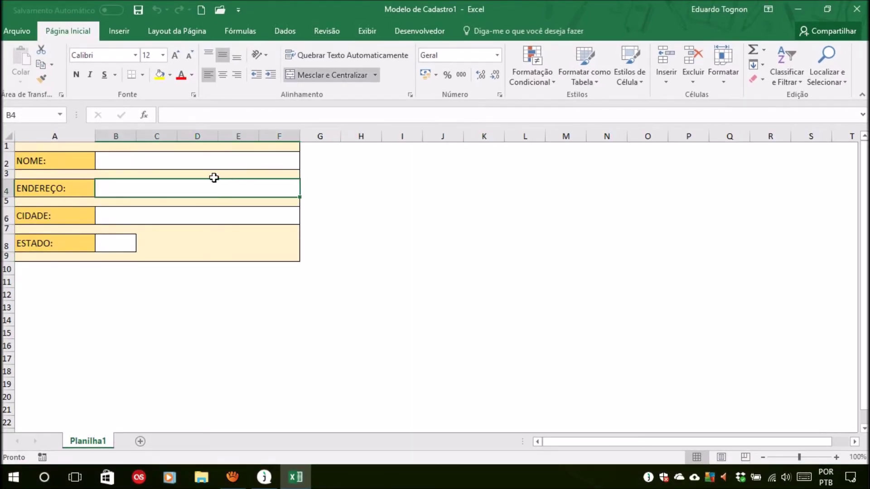
pyautogui.click(136, 163)
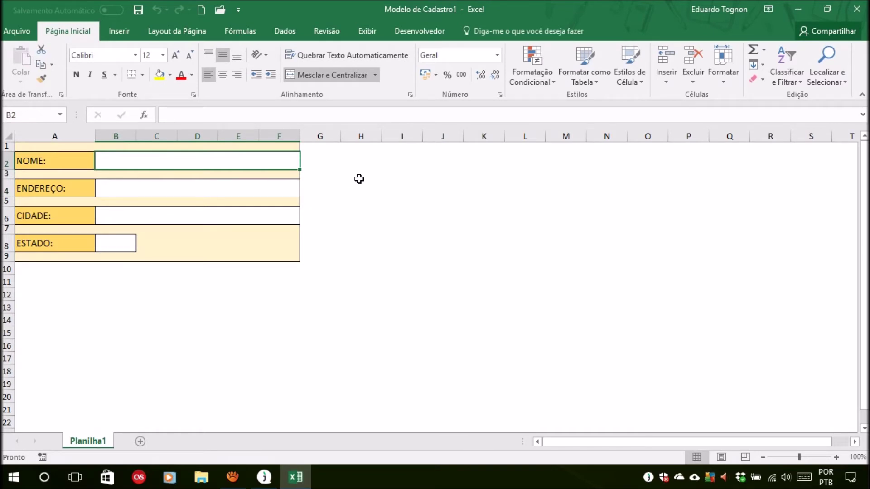
pyautogui.write('Vanessa')
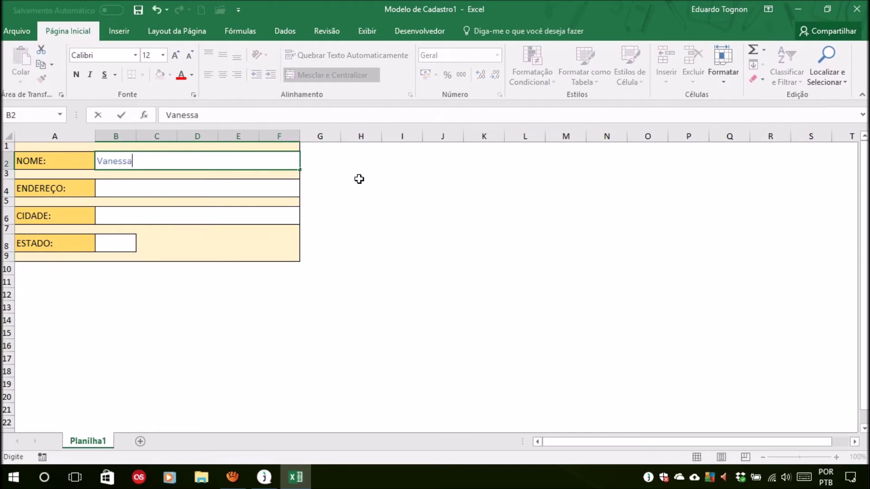
pyautogui.press('Tab')
pyautogui.click(196, 186)
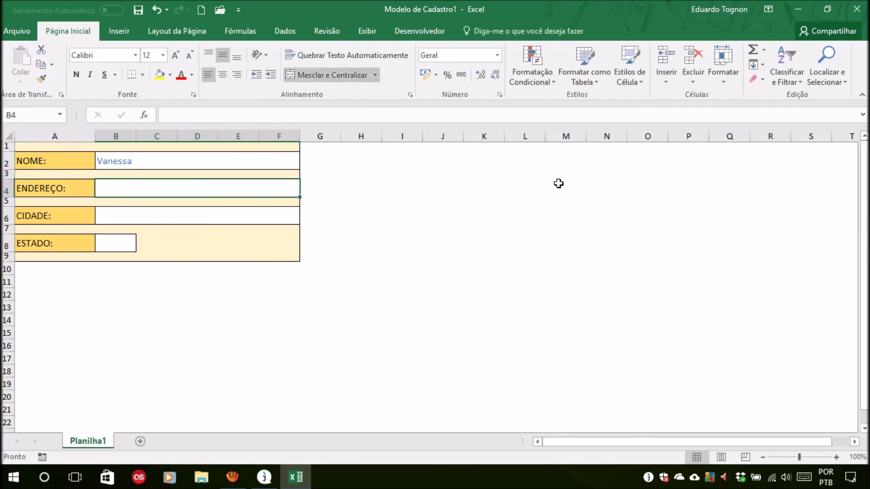
pyautogui.write('Rua 1')
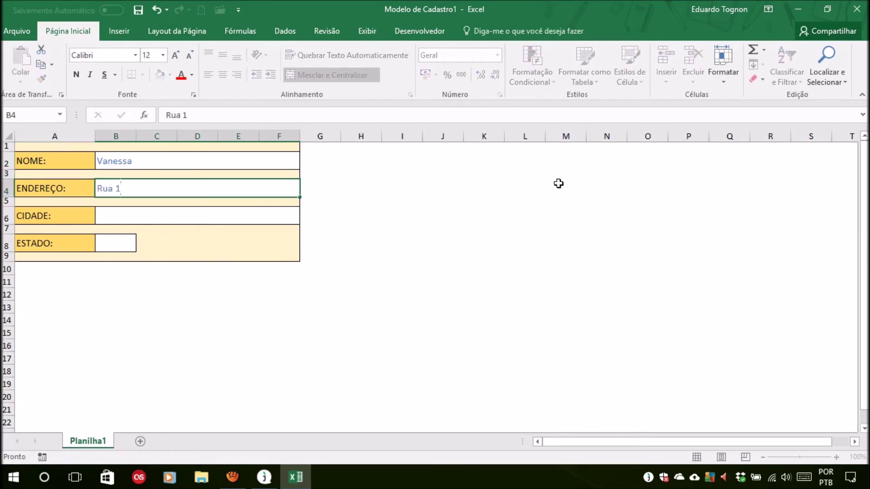
pyautogui.press('Return')
pyautogui.write('São Paulo')
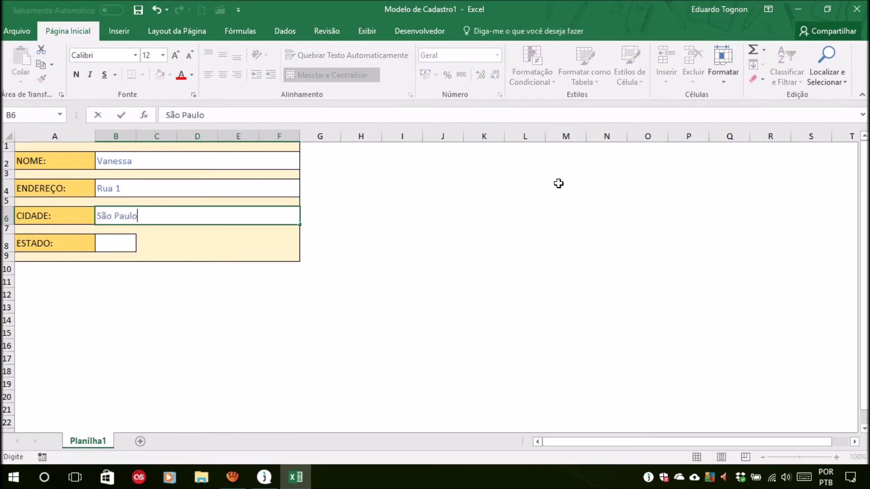
# Pick SP from the ESTADO dropdown and bring up the save-as options.
pyautogui.click(129, 240)
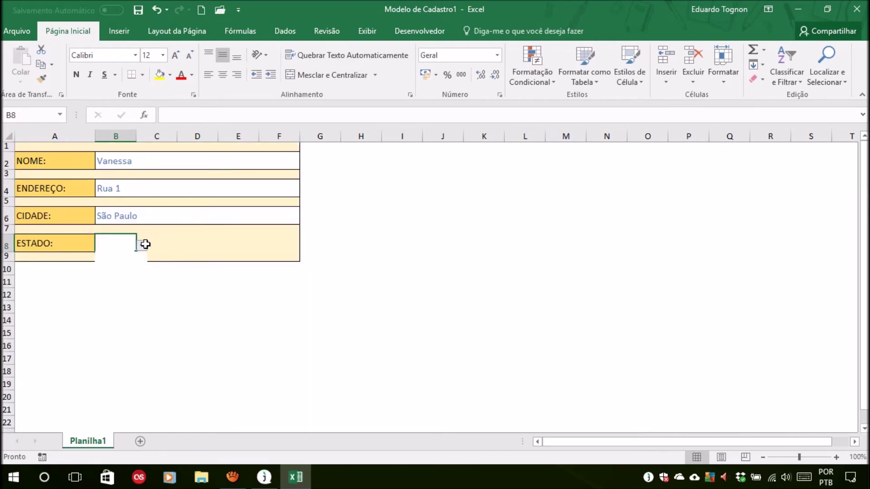
pyautogui.click(145, 244)
pyautogui.moveTo(143, 271); pyautogui.dragTo(140, 300)
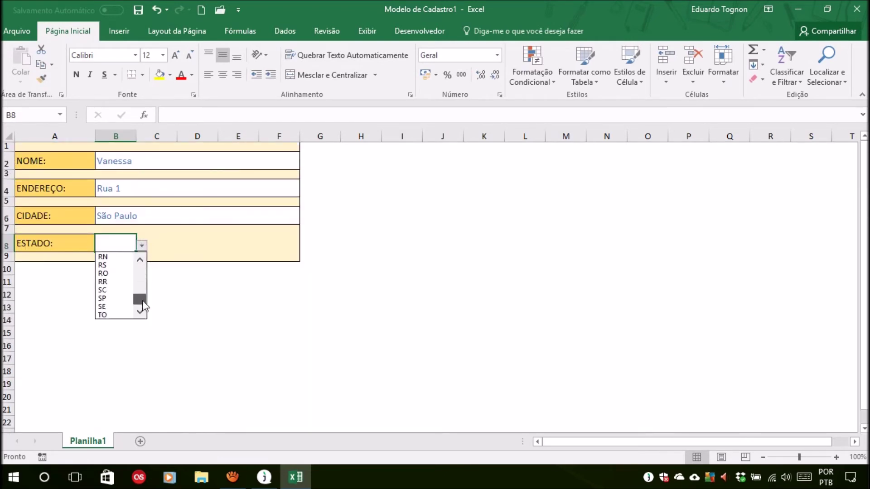
pyautogui.click(111, 301)
pyautogui.click(244, 296)
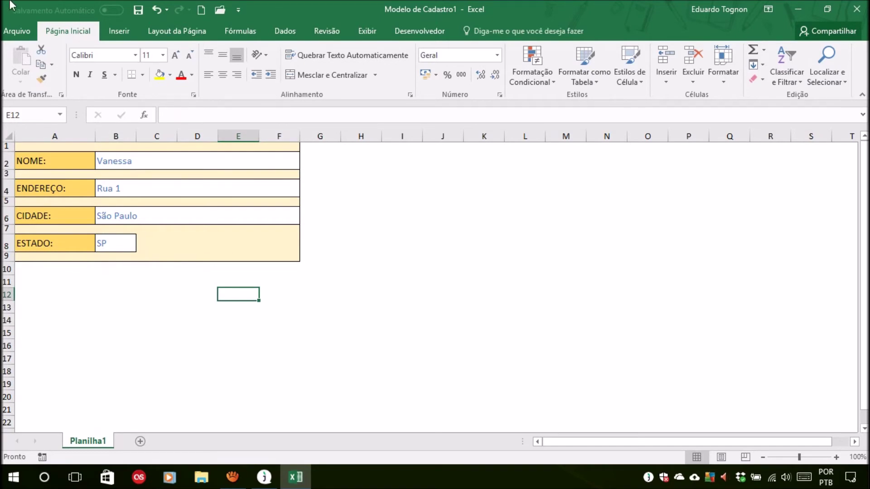
pyautogui.click(139, 8)
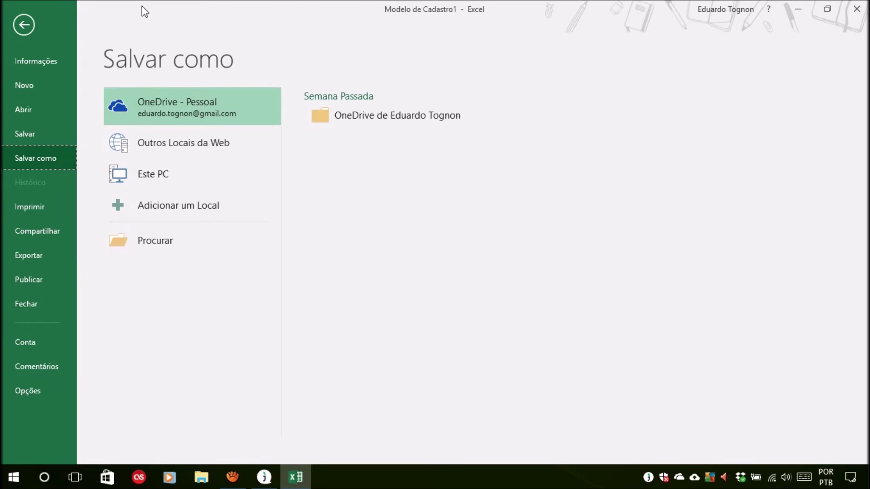
# Save the filled form to the desktop as a workbook named after the person, then close Excel.
pyautogui.click(140, 249)
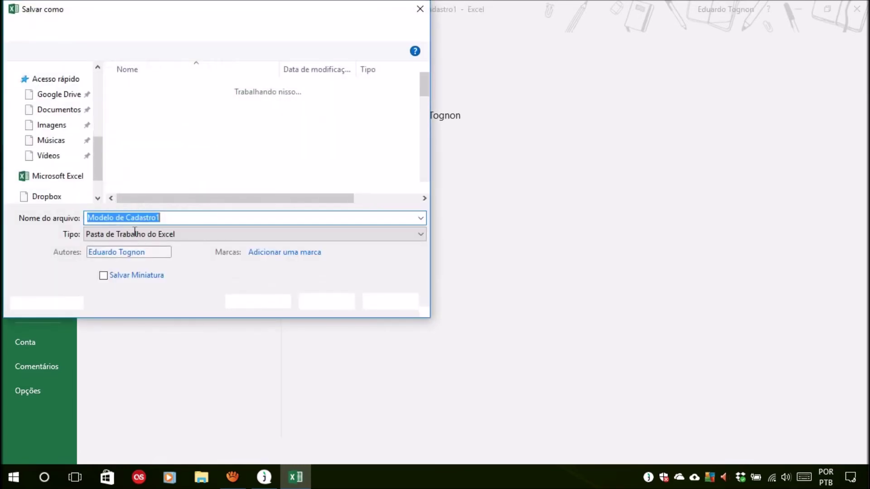
pyautogui.click(97, 98)
pyautogui.click(59, 181)
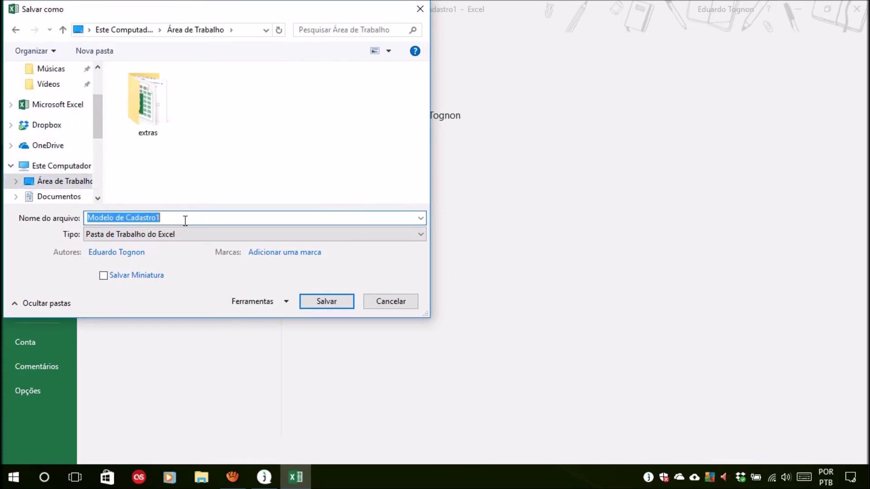
pyautogui.write('Venda')
pyautogui.press('BackSpace')
pyautogui.press('BackSpace')
pyautogui.press('BackSpace')
pyautogui.press('BackSpace')
pyautogui.write('anessa')
pyautogui.press('Return')
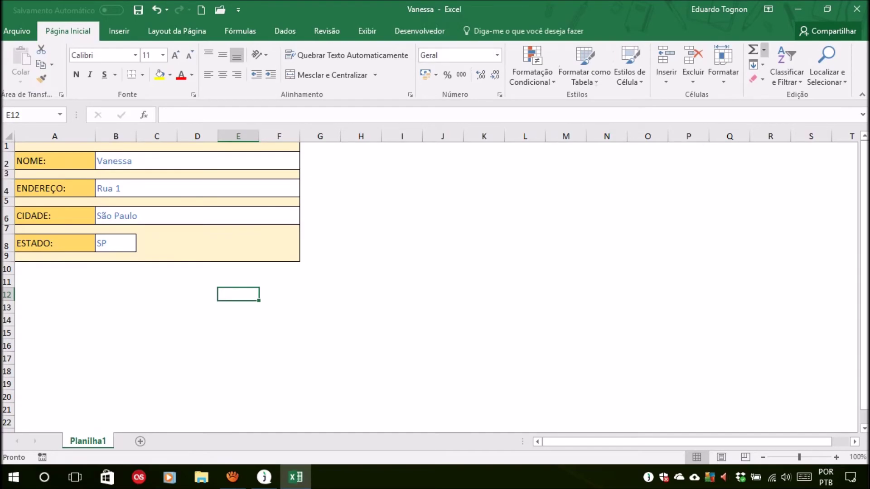
pyautogui.click(856, 9)
# Reopen the saved copy to verify its entries, then start a new form from Modelo de Cadastro.
pyautogui.click(219, 87)
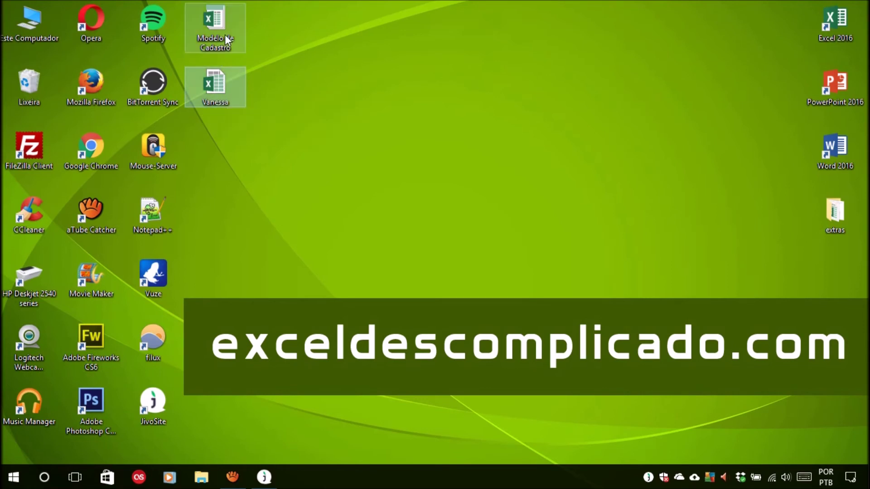
pyautogui.doubleClick(203, 87)
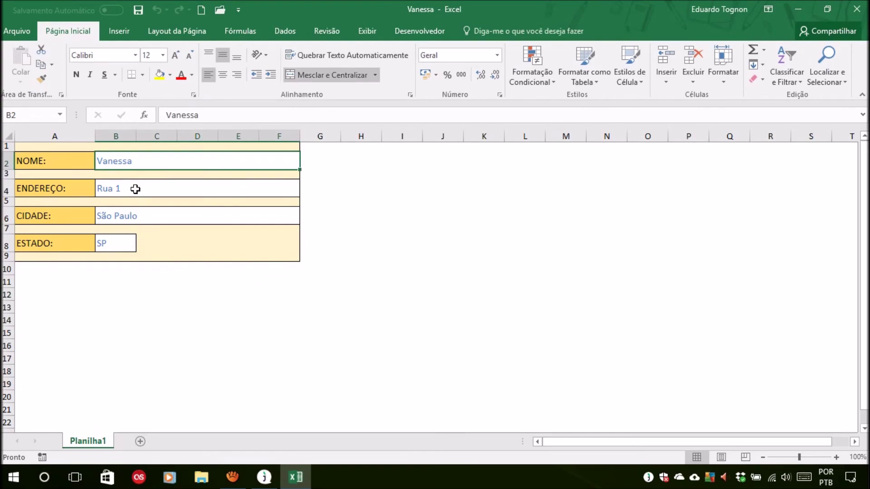
pyautogui.click(136, 189)
pyautogui.click(134, 213)
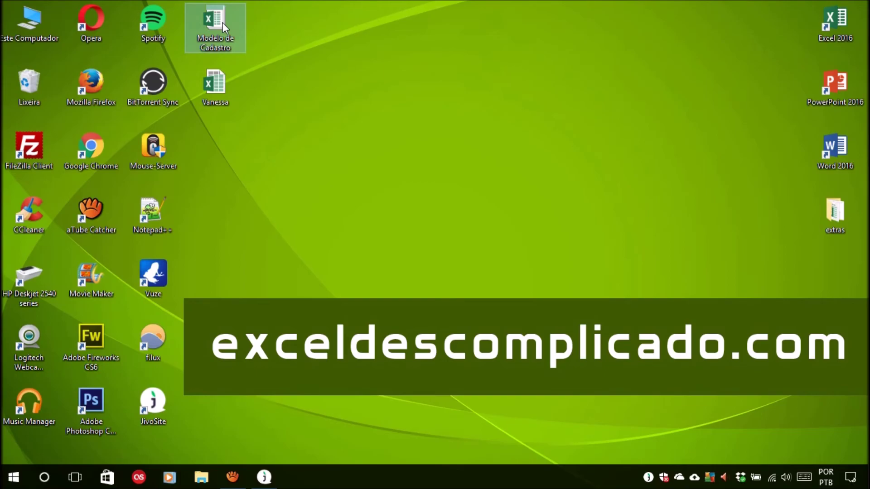
pyautogui.doubleClick(222, 23)
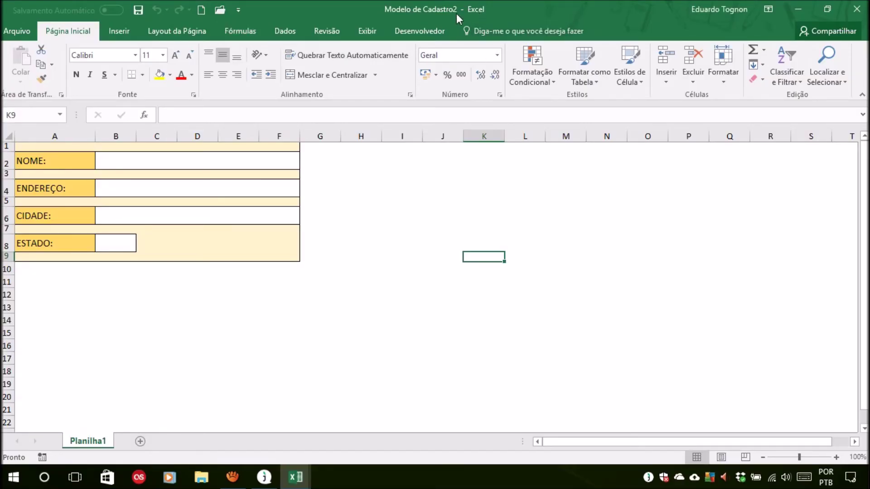
# Switch to the blank Modelo de Cadastro1 workbook and select the NOME field B2.
pyautogui.click(296, 477)
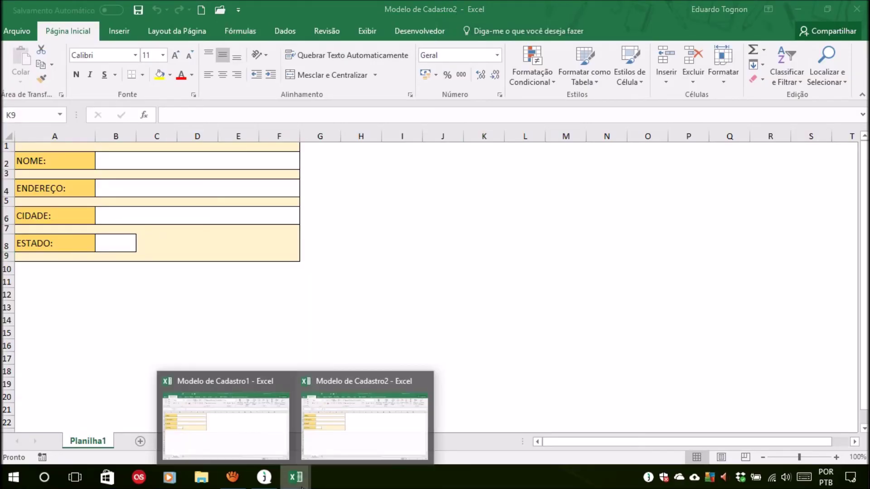
pyautogui.click(239, 450)
pyautogui.moveTo(296, 477)
pyautogui.click(371, 415)
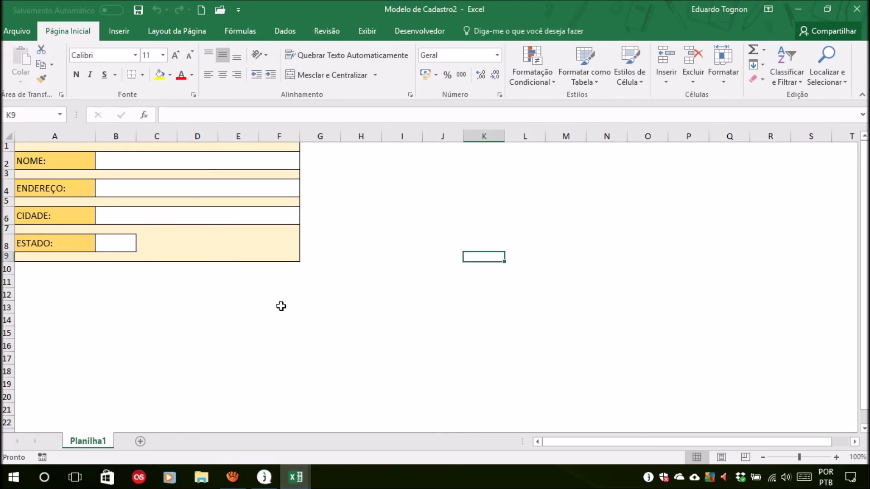
pyautogui.hotkey('alt', 'Tab')
pyautogui.click(136, 161)
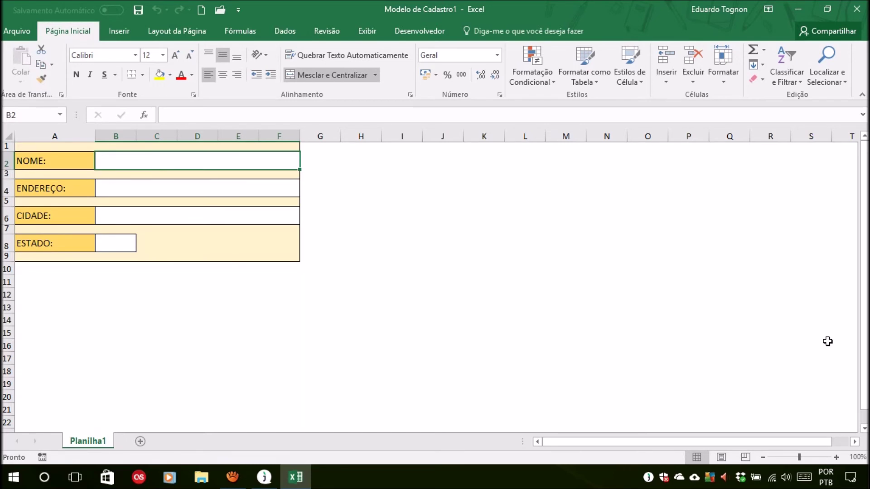
# Enter the person's name, a street address and Recife in NOME, ENDEREÇO and CIDADE.
pyautogui.press('Return')
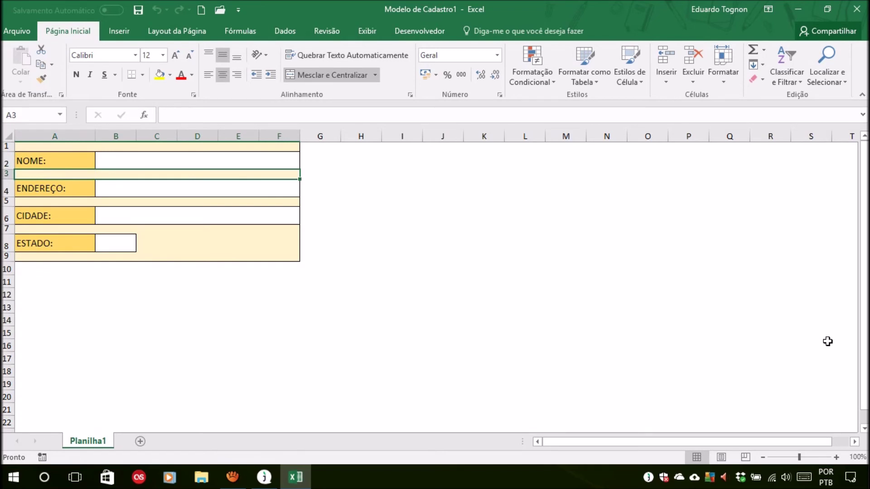
pyautogui.hotkey('shift', 'Return')
pyautogui.press('Return')
pyautogui.hotkey('shift', 'Return')
pyautogui.write('Gustavoo')
pyautogui.press('BackSpace')
pyautogui.press('BackSpace')
pyautogui.write('o')
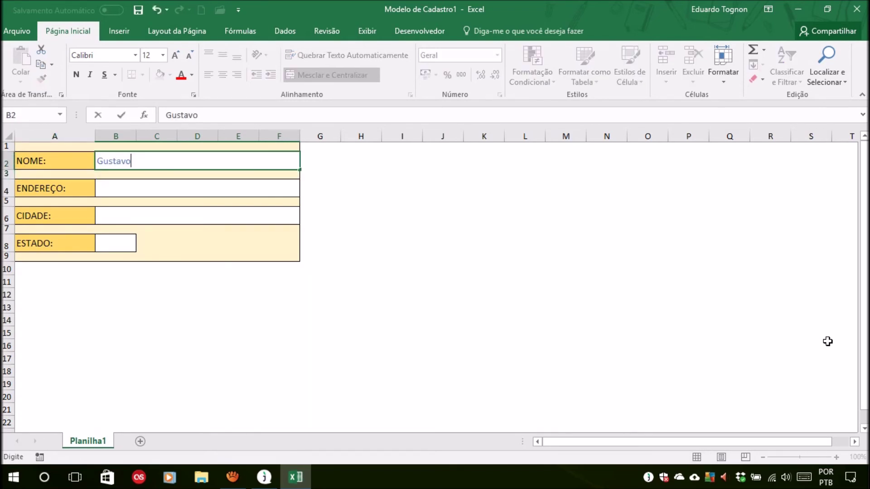
pyautogui.press('Return')
pyautogui.press('Return')
pyautogui.write('Rua 2')
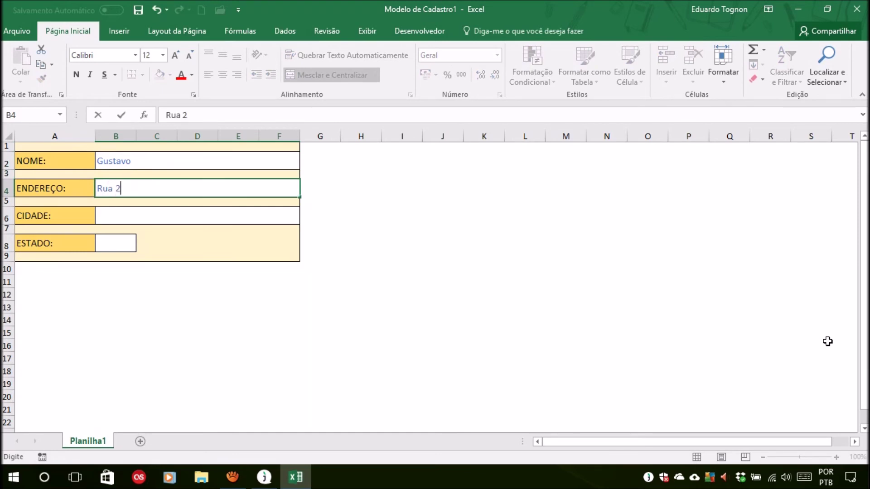
pyautogui.press('Return')
pyautogui.press('Return')
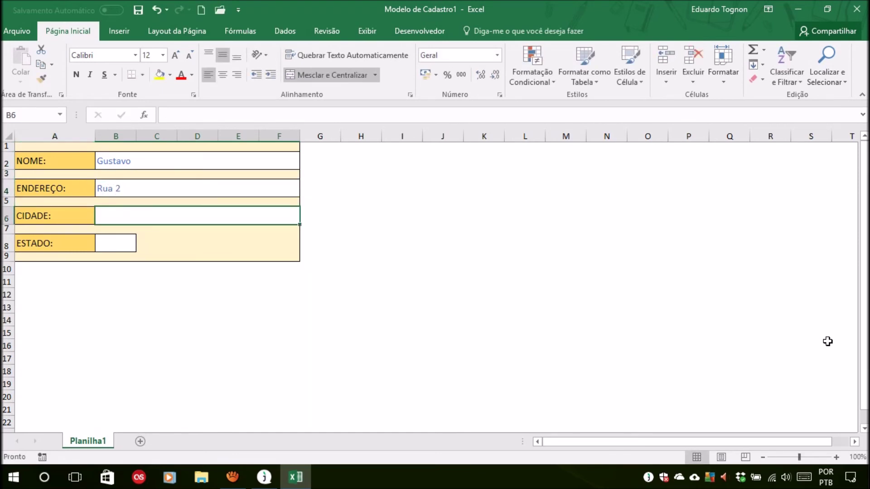
pyautogui.write('Recife')
pyautogui.press('Return')
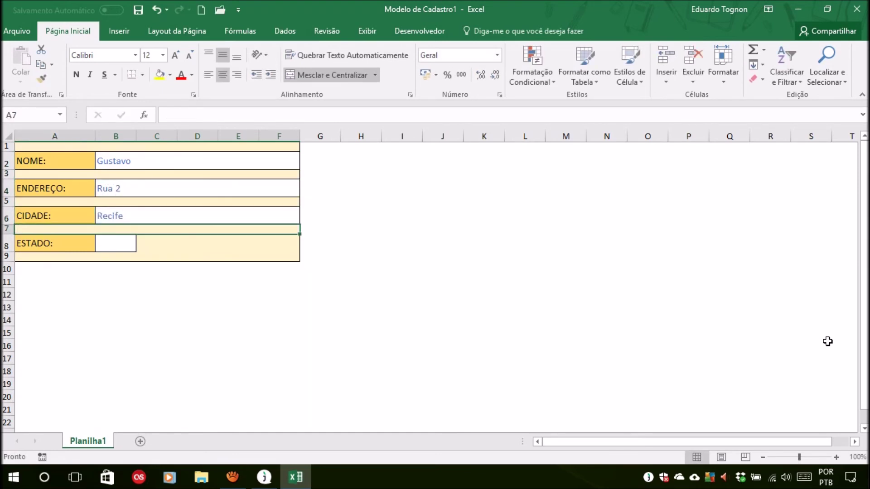
# Pick PE from the ESTADO dropdown and bring up the save-as options.
pyautogui.click(111, 239)
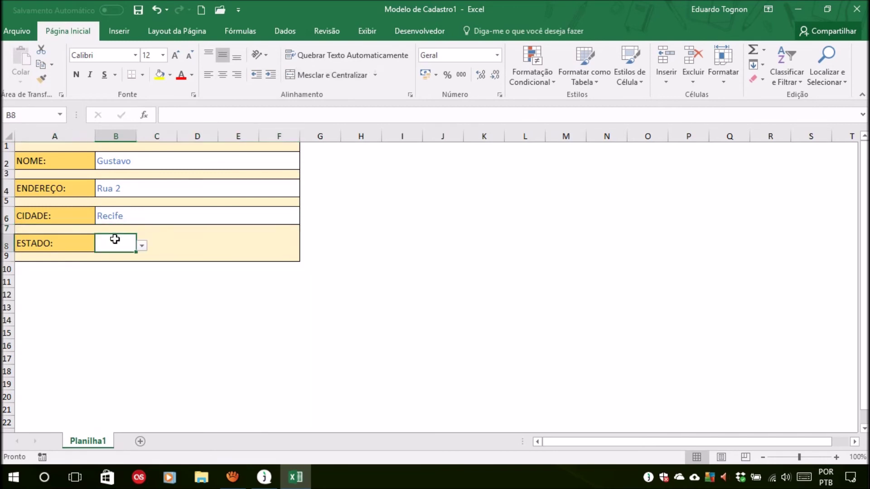
pyautogui.click(142, 246)
pyautogui.moveTo(142, 279); pyautogui.dragTo(141, 307)
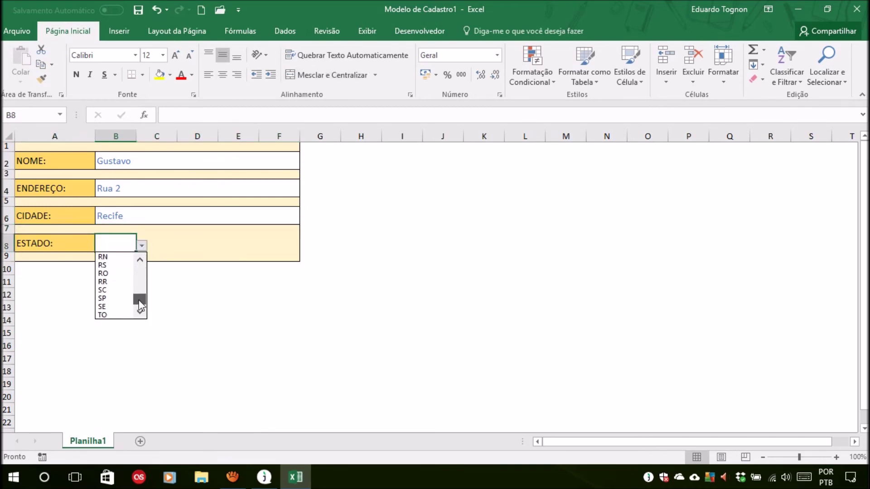
pyautogui.moveTo(140, 305); pyautogui.dragTo(140, 298)
pyautogui.click(103, 265)
pyautogui.click(385, 303)
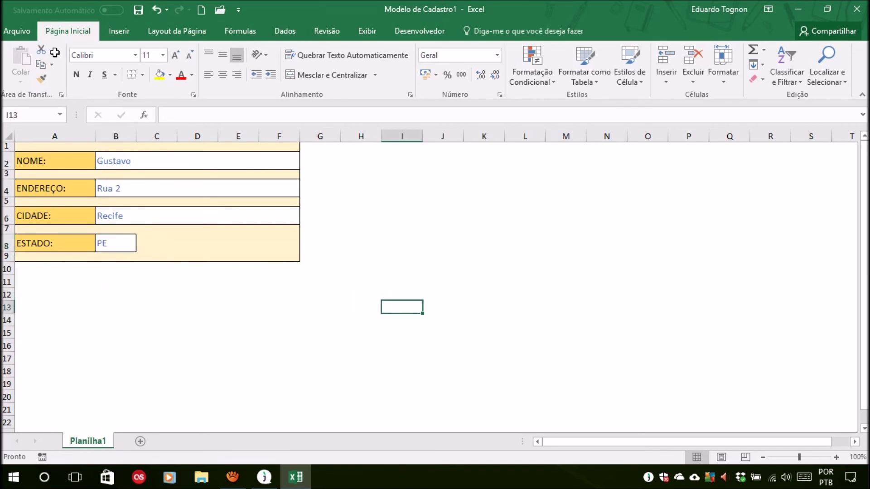
pyautogui.click(138, 12)
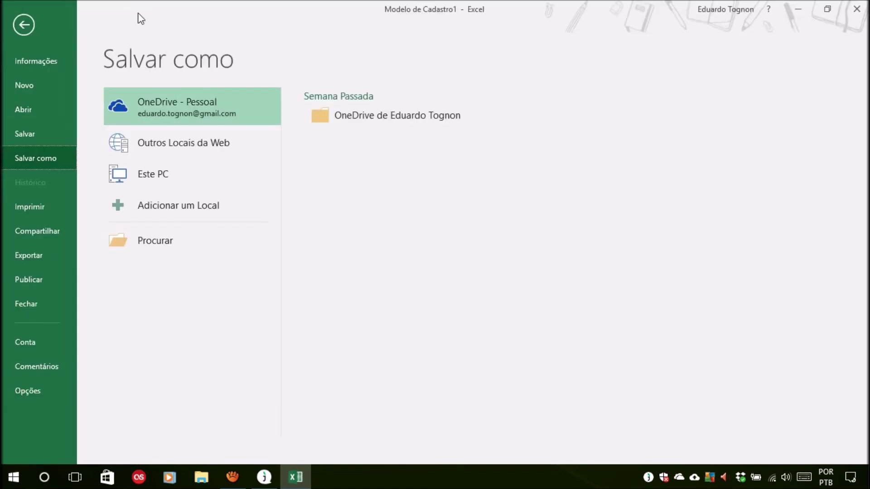
# Save the second filled form to the desktop, typing 'Cadastro' as the file name, then close Excel.
pyautogui.click(143, 245)
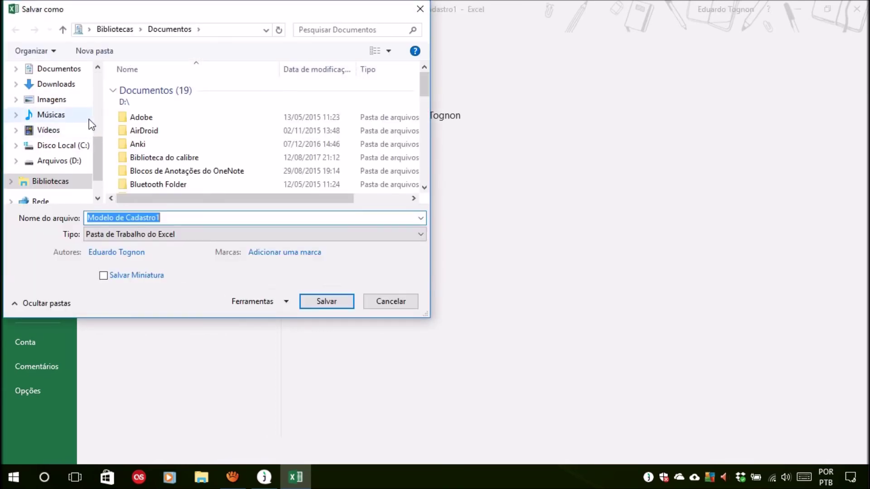
pyautogui.click(64, 181)
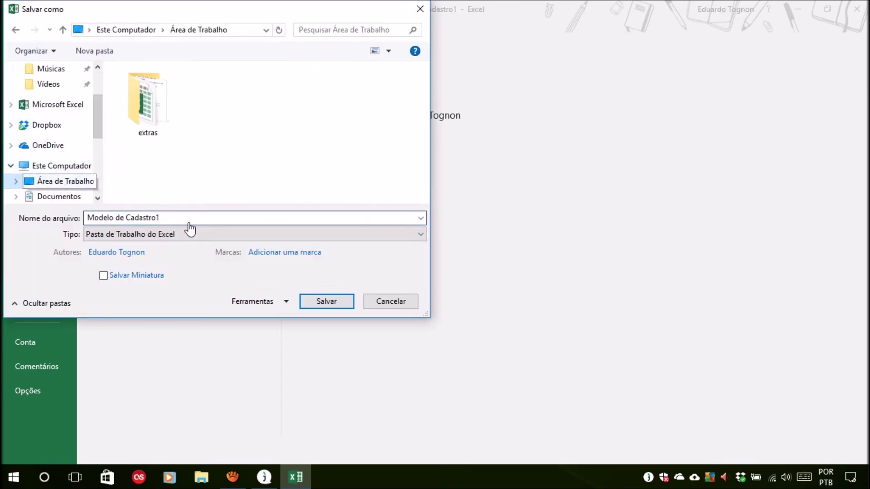
pyautogui.write('GCadastro')
pyautogui.press('Return')
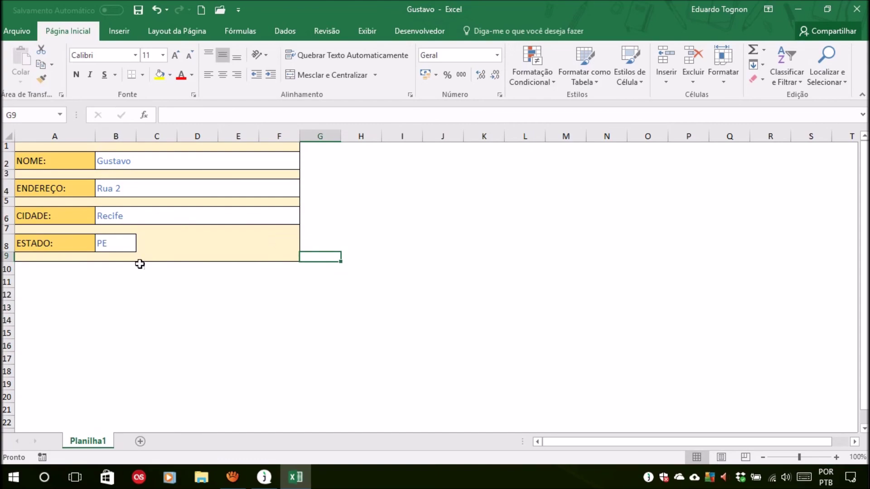
pyautogui.click(856, 9)
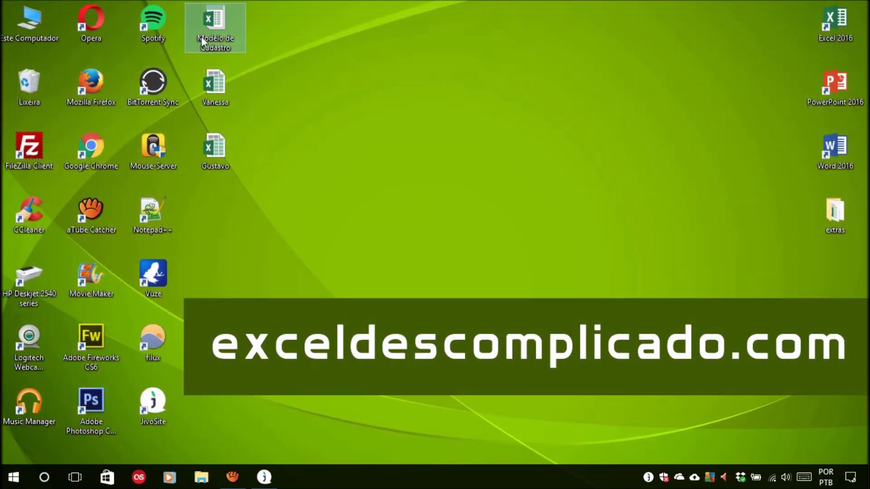
pyautogui.click(227, 23)
pyautogui.click(213, 85)
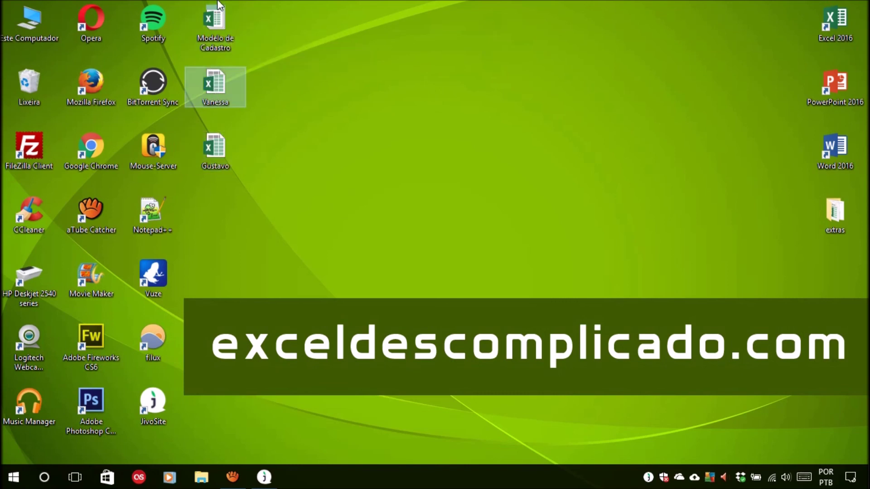